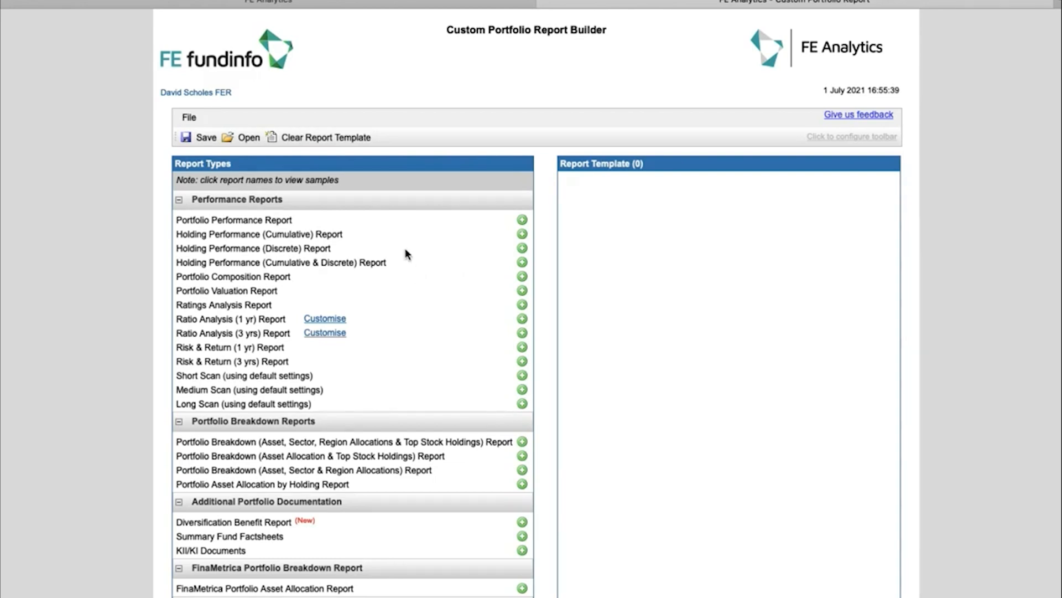
Step: Preview the sample of the Portfolio Performance Report and add that report to the template
{"action": "left_click", "coordinate": [269, 221]}
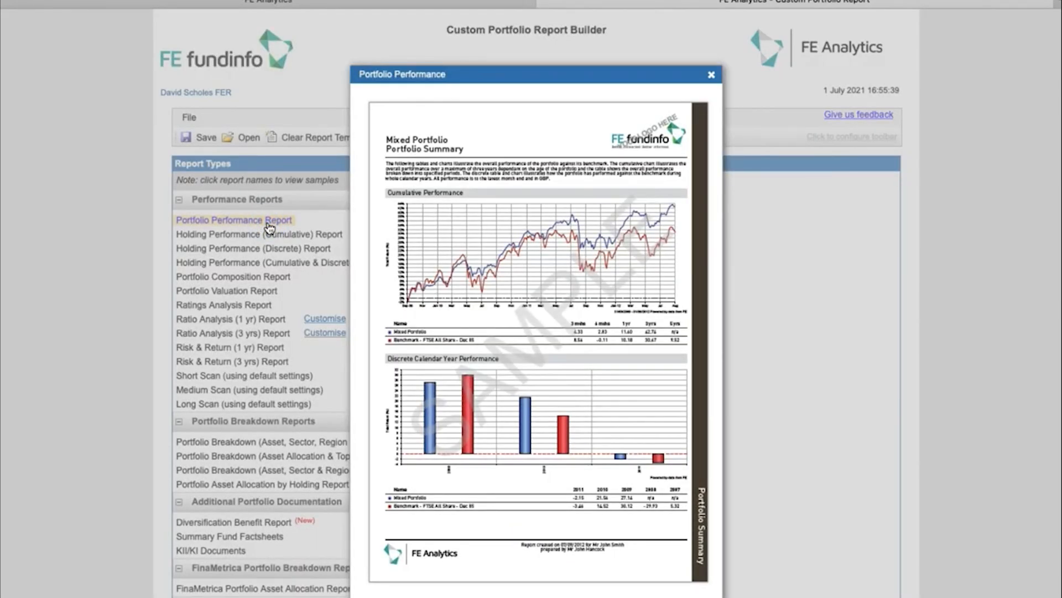
{"action": "left_click", "coordinate": [713, 75]}
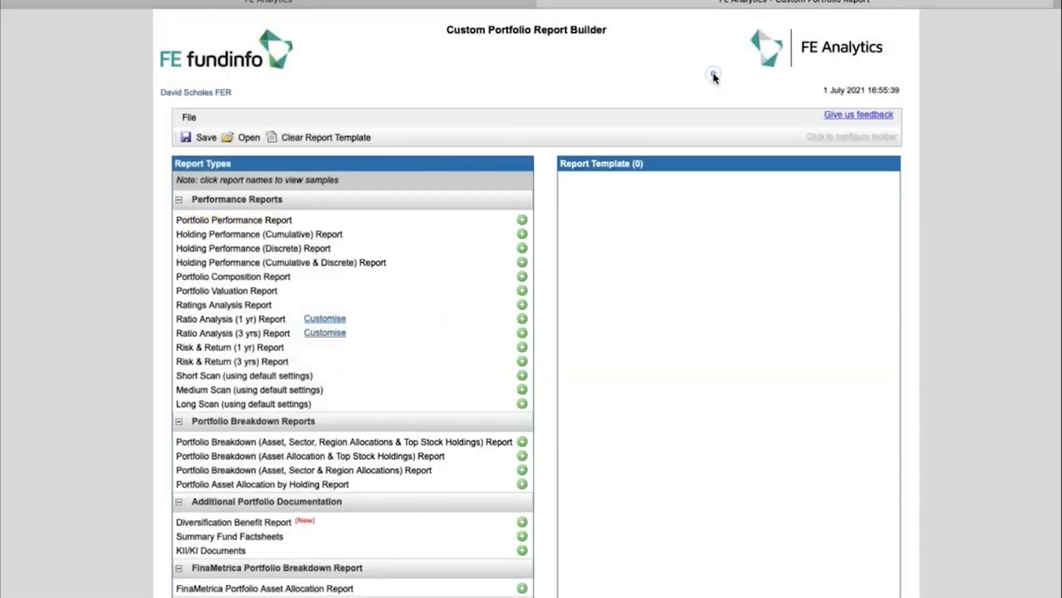
{"action": "left_click", "coordinate": [522, 220]}
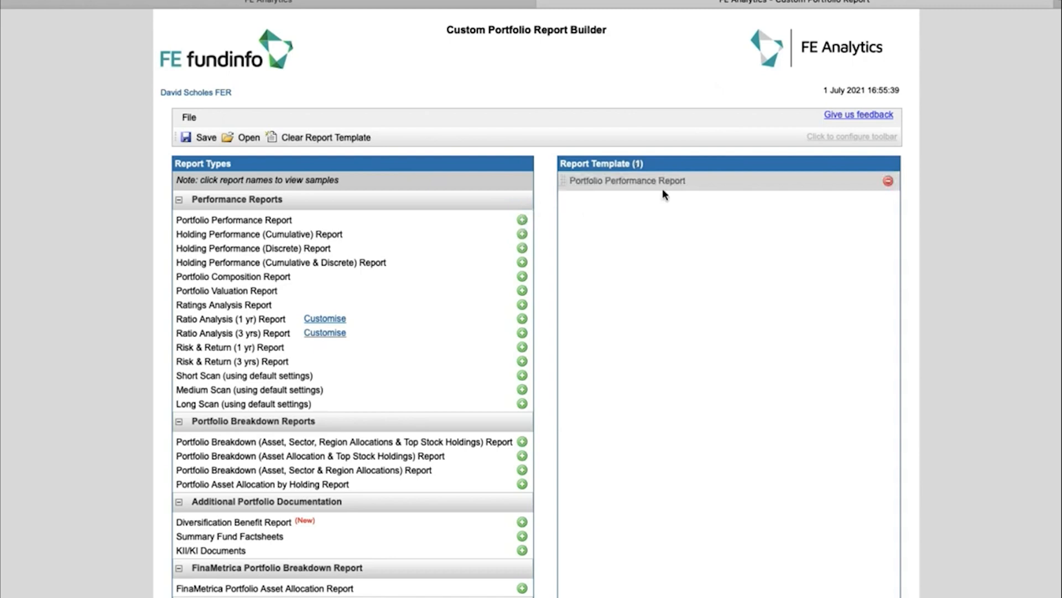
{"action": "left_click_drag", "start_coordinate": [658, 187], "coordinate": [660, 200]}
Step: Add the Holding Performance (Discrete), Ratings Analysis and Risk & Return (3 yrs) reports to the template
{"action": "left_click", "coordinate": [521, 249]}
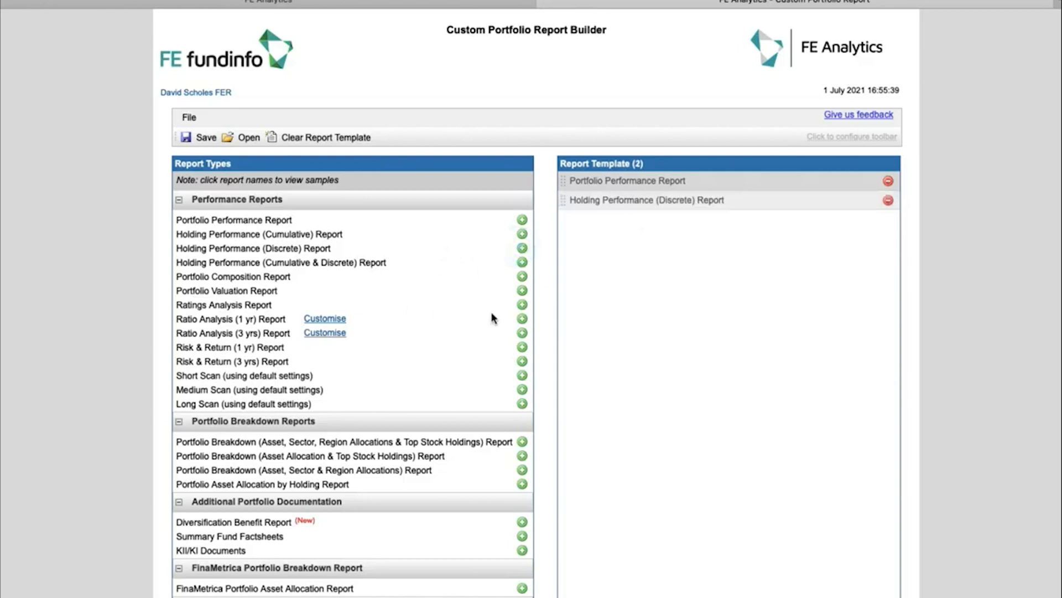
{"action": "left_click", "coordinate": [521, 305]}
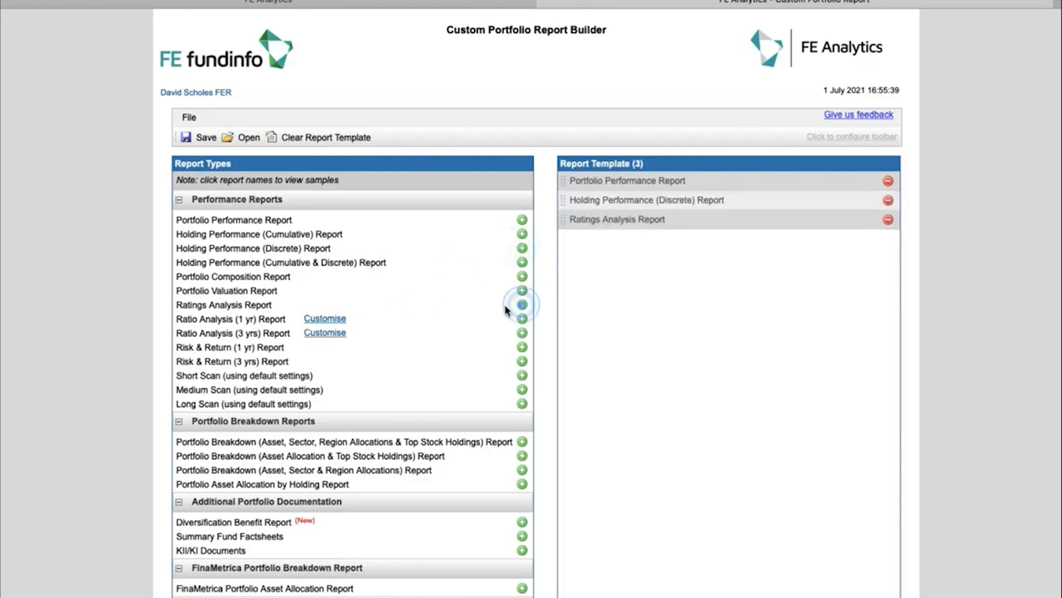
{"action": "left_click", "coordinate": [521, 360]}
Step: Add the Portfolio Breakdown (Asset, Sector, Region Allocations & Top Stock Holdings) report and the Summary Fund Factsheets to the template
{"action": "scroll", "coordinate": [446, 369], "scroll_direction": "down", "scroll_amount": 1}
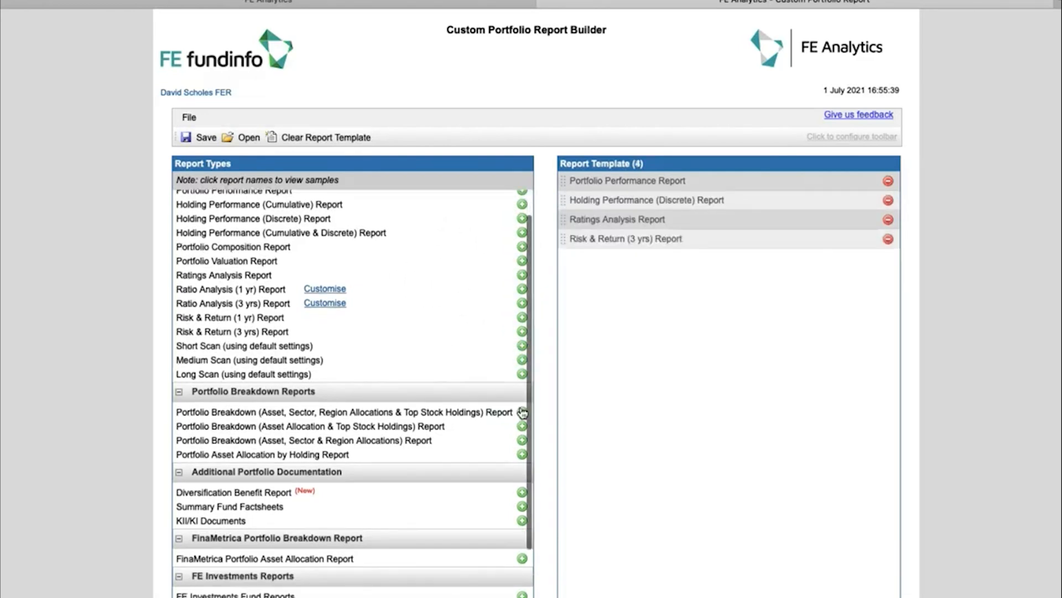
{"action": "left_click", "coordinate": [522, 412]}
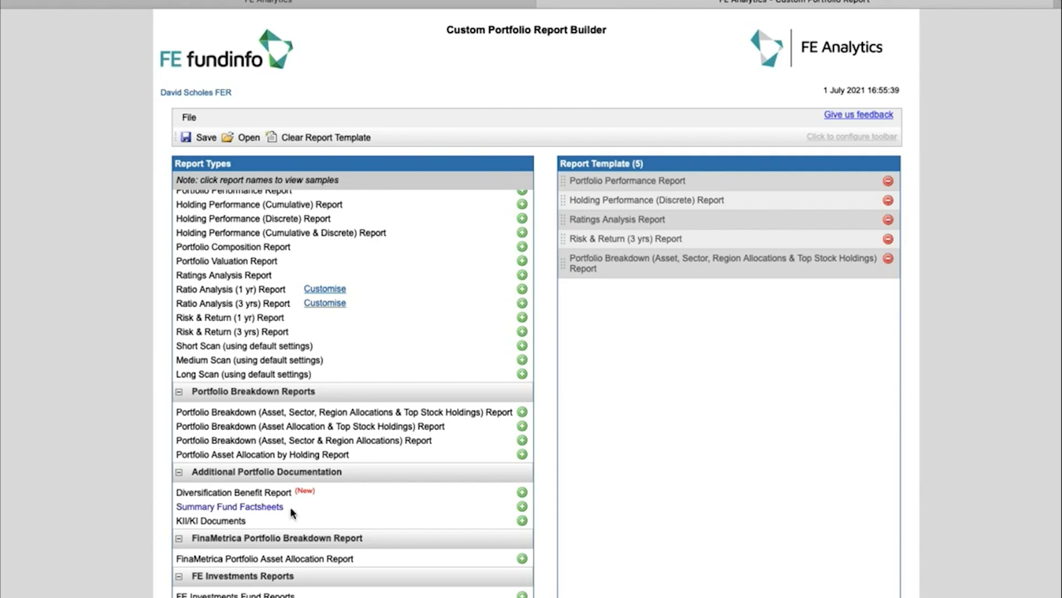
{"action": "left_click", "coordinate": [522, 506]}
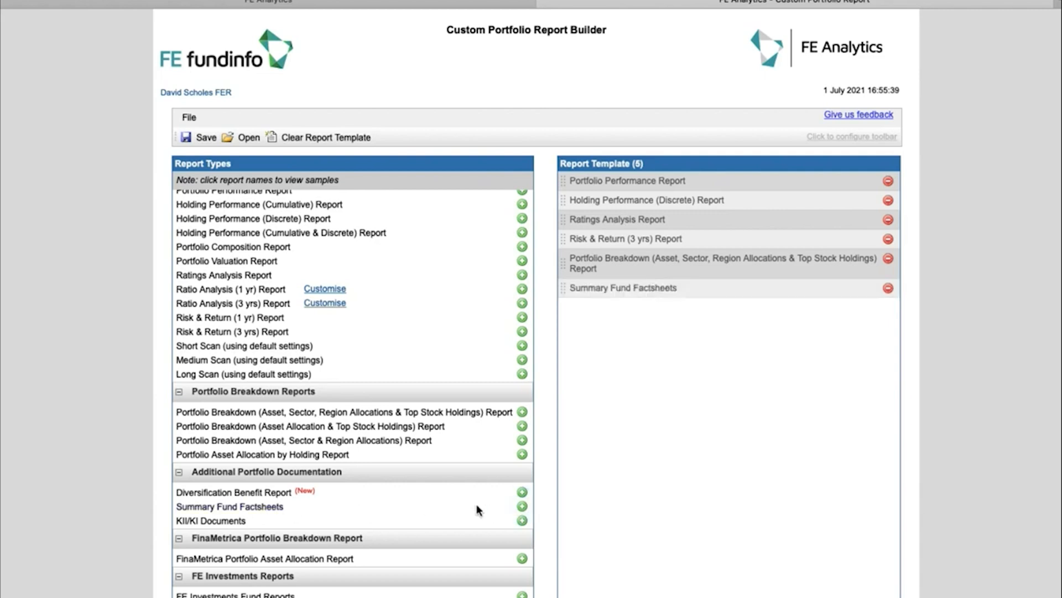
Step: Look over the remaining report types and save the report template under the name Gold
{"action": "scroll", "coordinate": [479, 505], "scroll_direction": "down", "scroll_amount": 3}
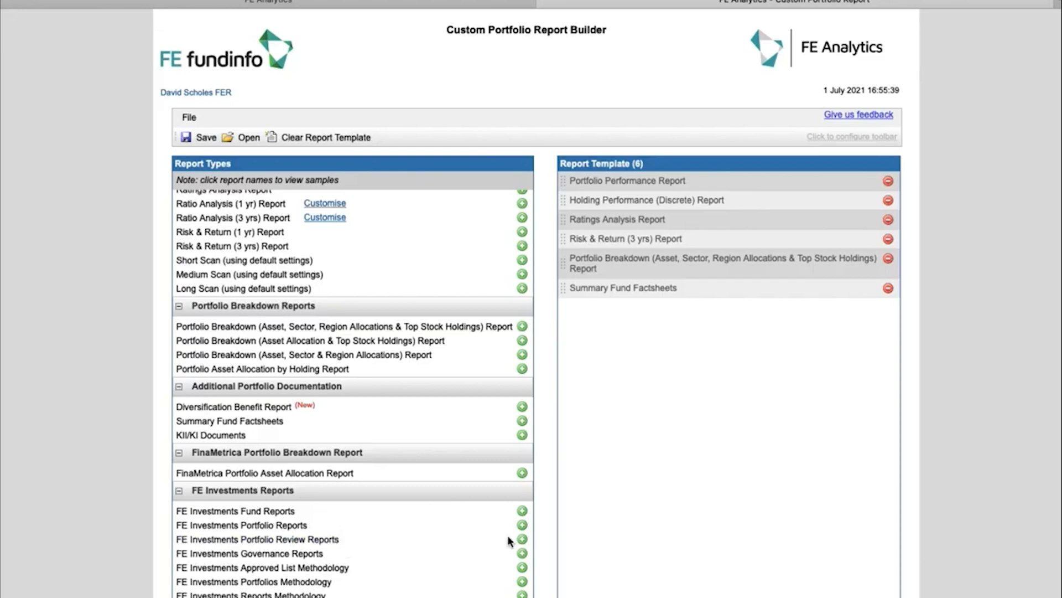
{"action": "scroll", "coordinate": [592, 436], "scroll_direction": "up", "scroll_amount": 1}
{"action": "scroll", "coordinate": [589, 437], "scroll_direction": "down", "scroll_amount": 1}
{"action": "scroll", "coordinate": [483, 338], "scroll_direction": "up", "scroll_amount": 5}
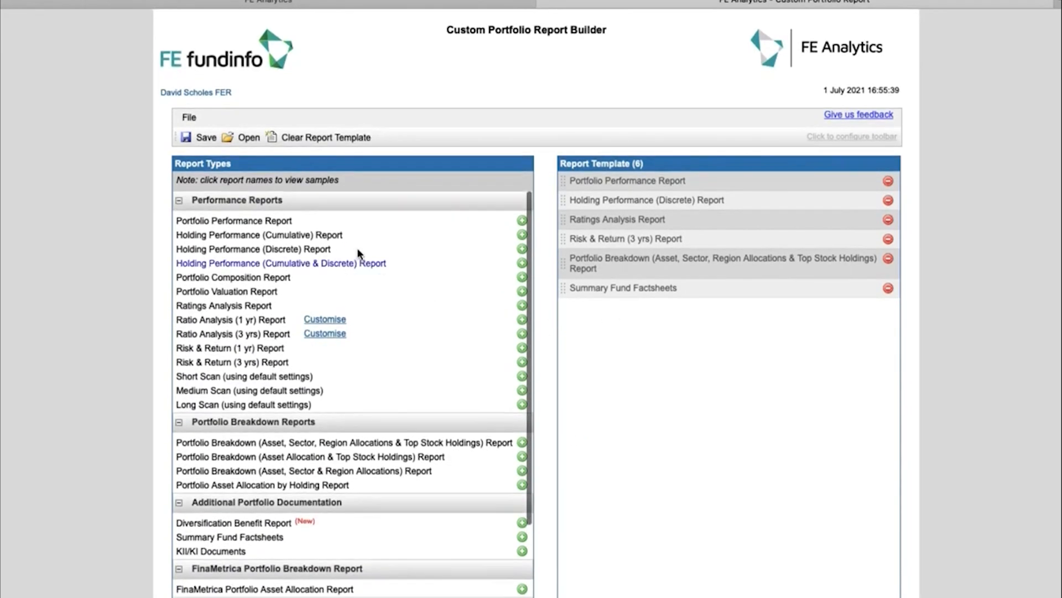
{"action": "left_click", "coordinate": [201, 142]}
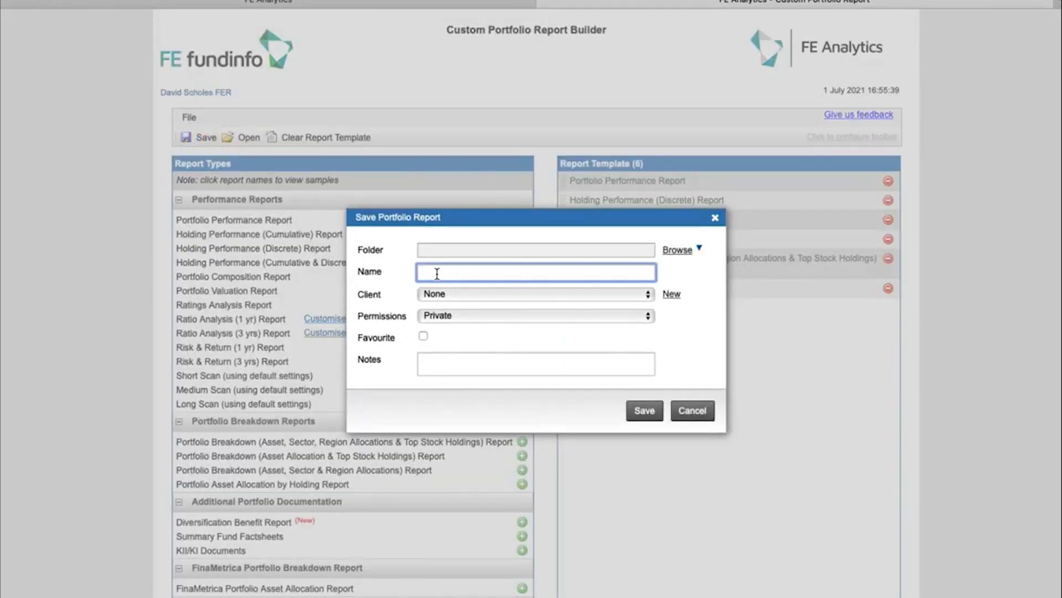
{"action": "type", "text": "Gold"}
{"action": "left_click", "coordinate": [675, 415]}
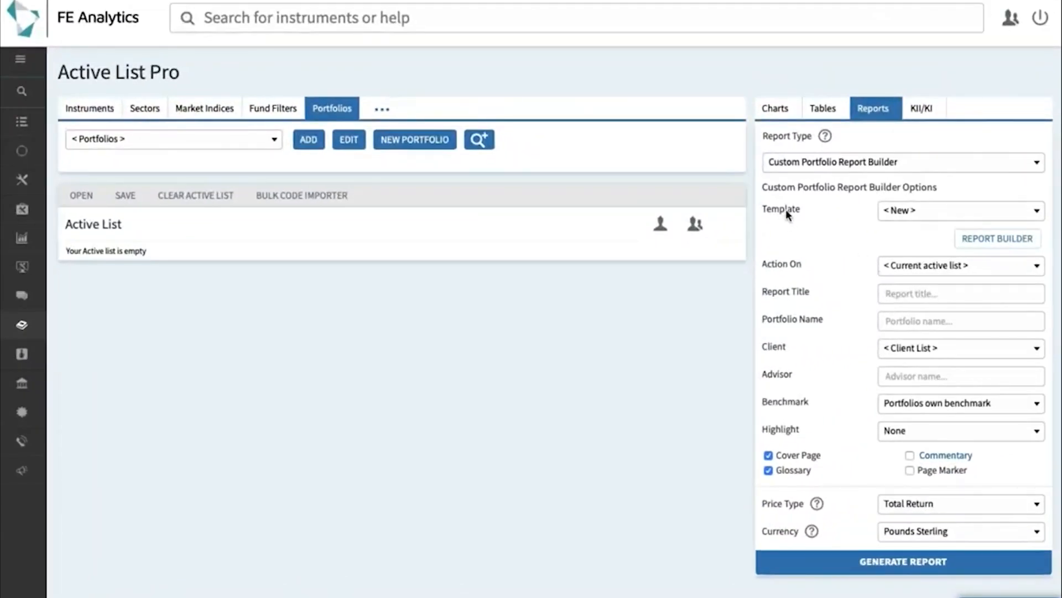
Step: Choose the Gold template for the custom portfolio report and add the client's Pension portfolio to the active list
{"action": "left_click", "coordinate": [922, 211]}
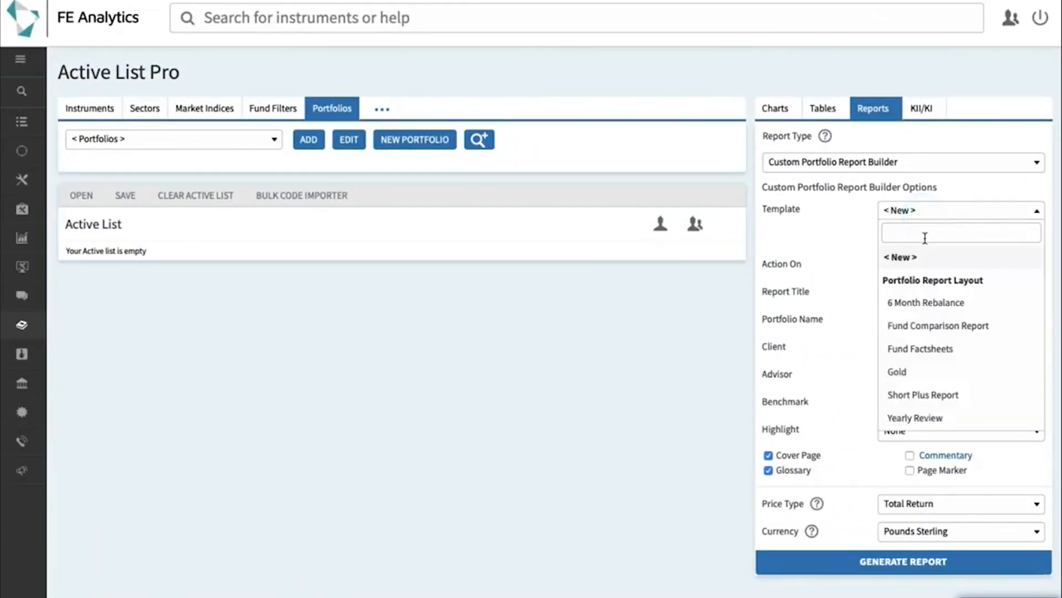
{"action": "left_click", "coordinate": [922, 373]}
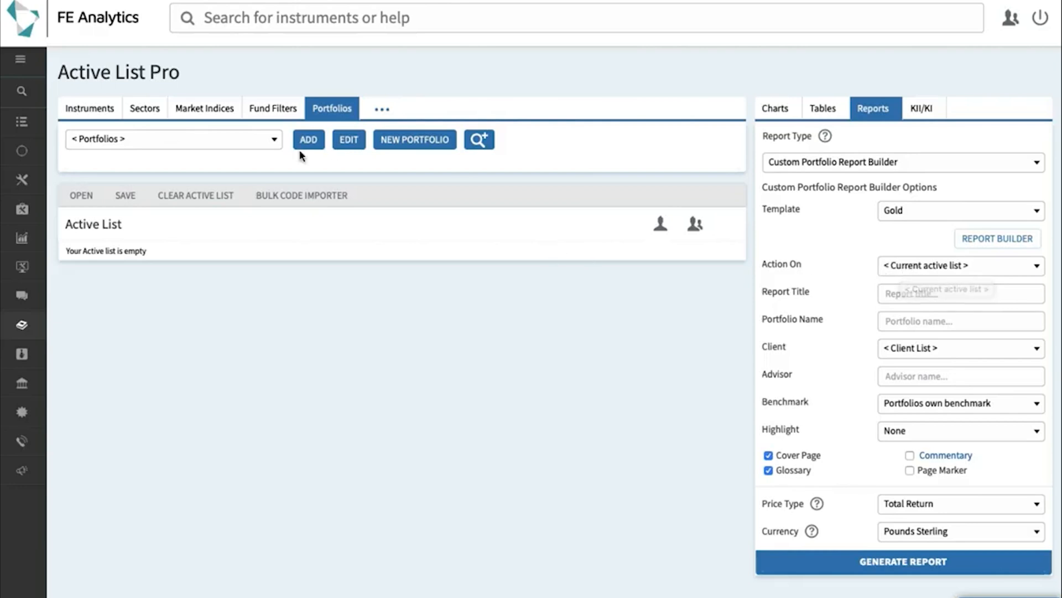
{"action": "left_click", "coordinate": [248, 147]}
{"action": "type", "text": "keith ba"}
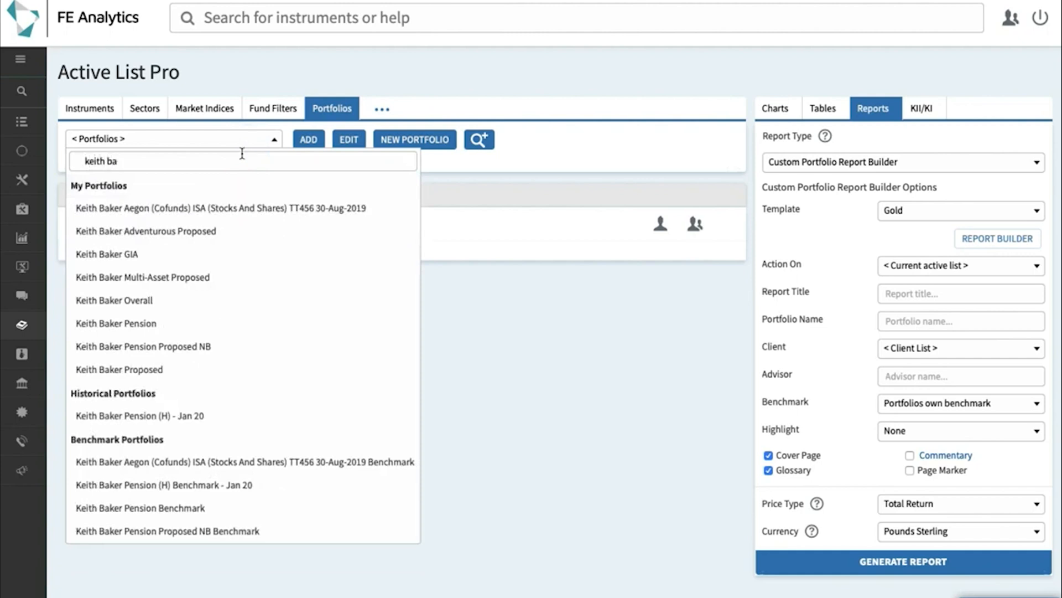
{"action": "left_click", "coordinate": [174, 322]}
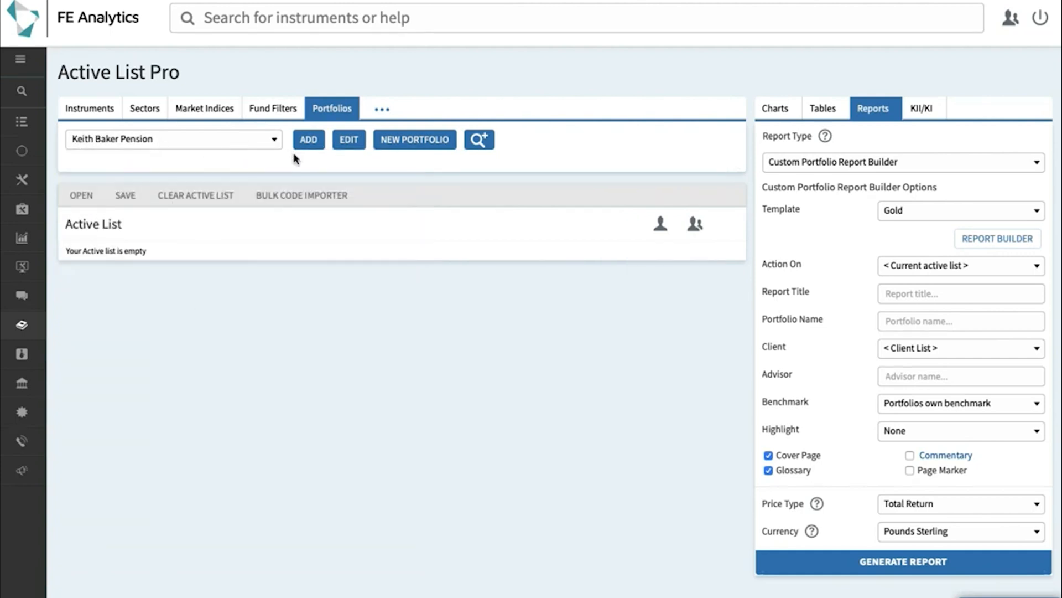
{"action": "left_click", "coordinate": [308, 139]}
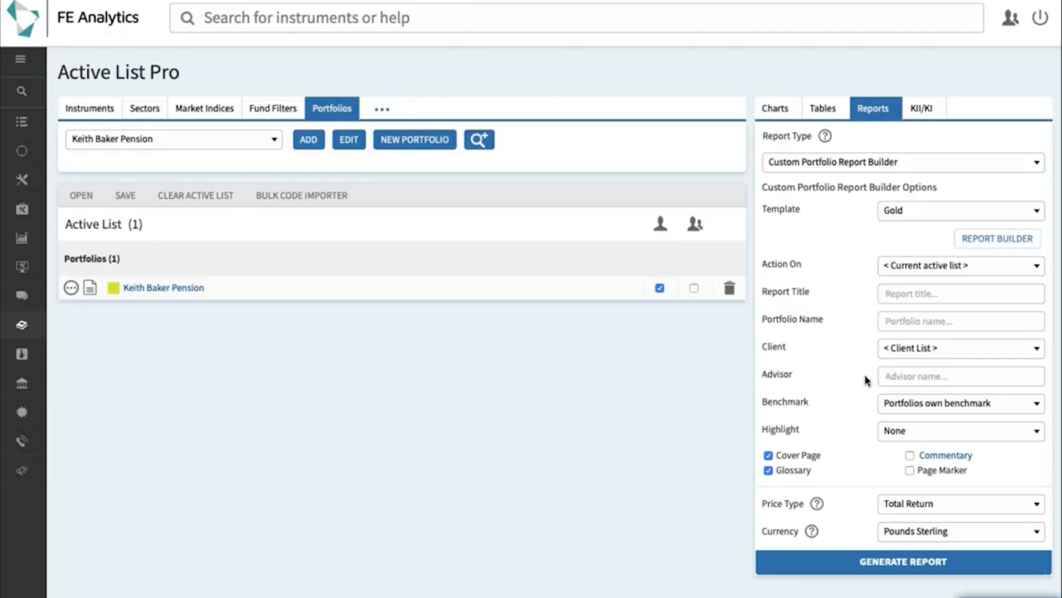
Step: Set the report highlighting to Quartiles and include a commentary in the report
{"action": "left_click", "coordinate": [902, 429]}
{"action": "left_click", "coordinate": [912, 474]}
{"action": "left_click_drag", "start_coordinate": [984, 450], "coordinate": [921, 453]}
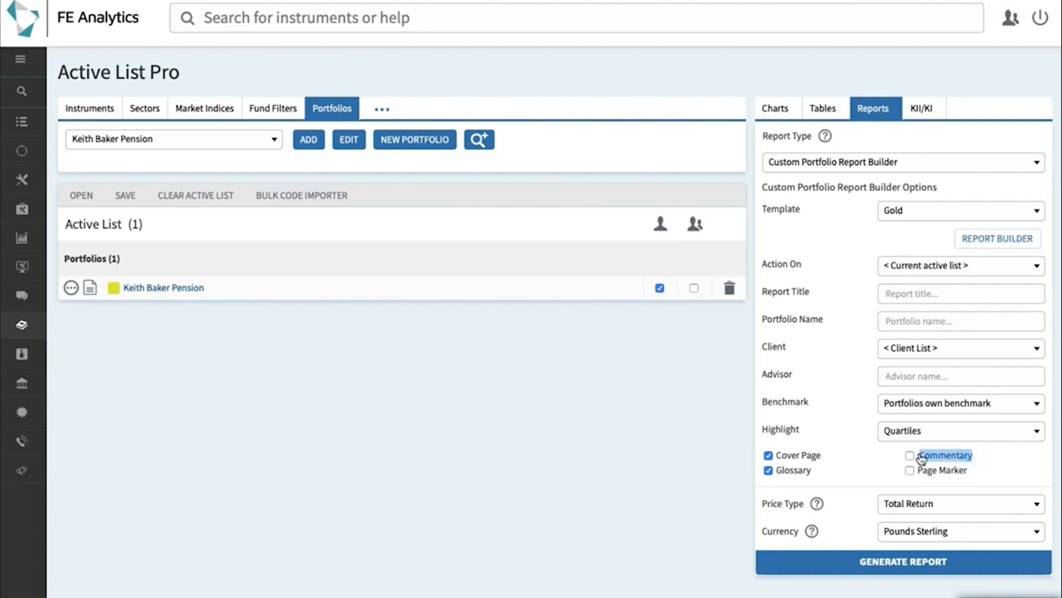
{"action": "left_click", "coordinate": [911, 454]}
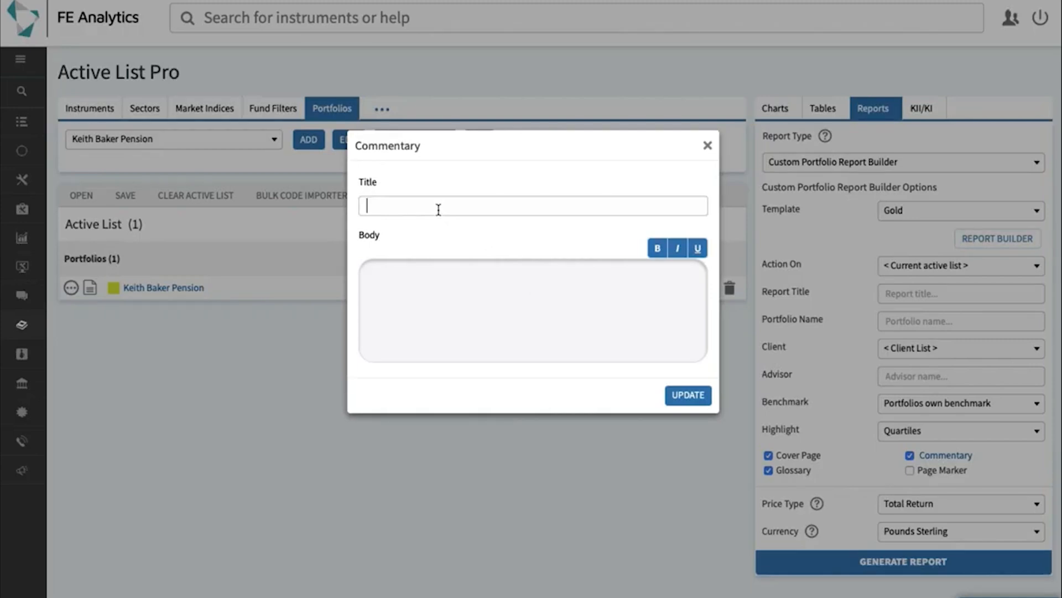
Step: Update the commentary with the body text "hbeifvbifvfihi" and generate the report
{"action": "left_click", "coordinate": [415, 290]}
{"action": "left_click", "coordinate": [555, 296]}
{"action": "type", "text": "hbeifvbifvfihi"}
{"action": "left_click", "coordinate": [685, 396]}
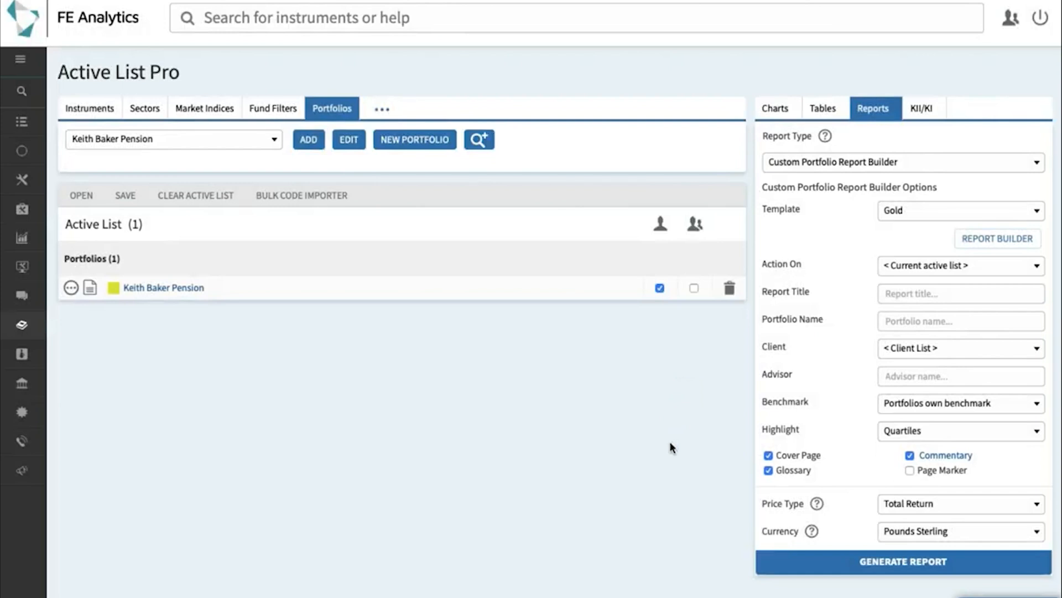
{"action": "left_click", "coordinate": [856, 570]}
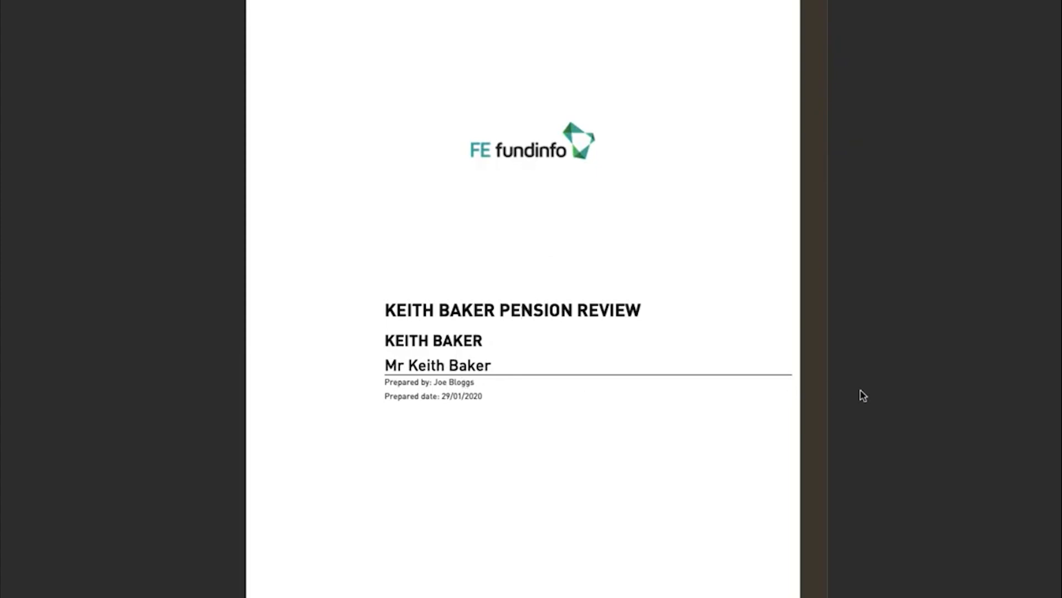
Step: Review the report's cover page, commentary letter, valuation, composition, portfolio summary and holding performance pages
{"action": "scroll", "coordinate": [861, 395], "scroll_direction": "down", "scroll_amount": 10}
{"action": "scroll", "coordinate": [861, 395], "scroll_direction": "down", "scroll_amount": 5}
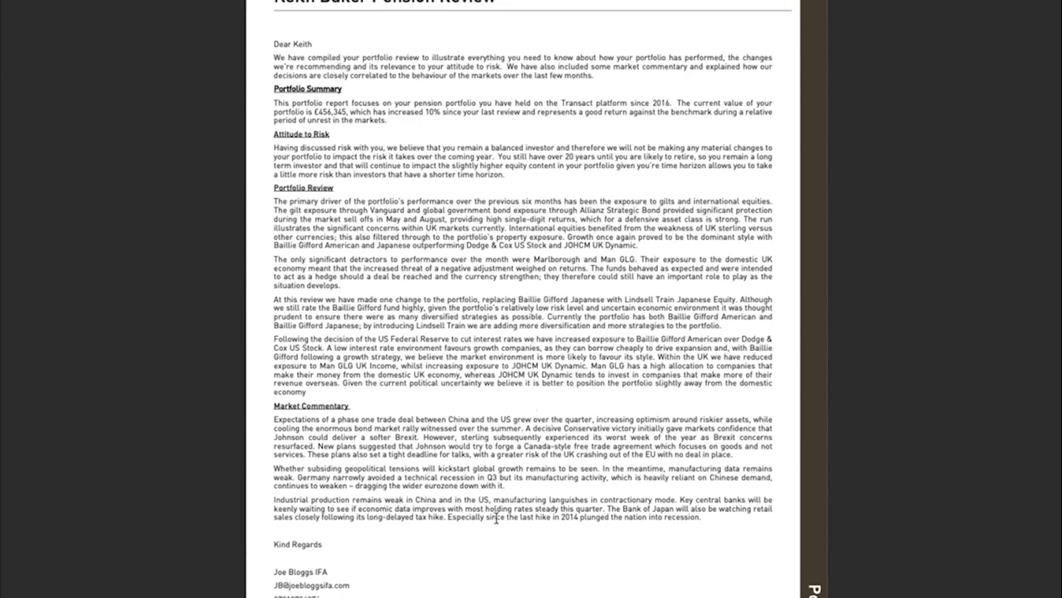
{"action": "scroll", "coordinate": [870, 420], "scroll_direction": "down", "scroll_amount": 10}
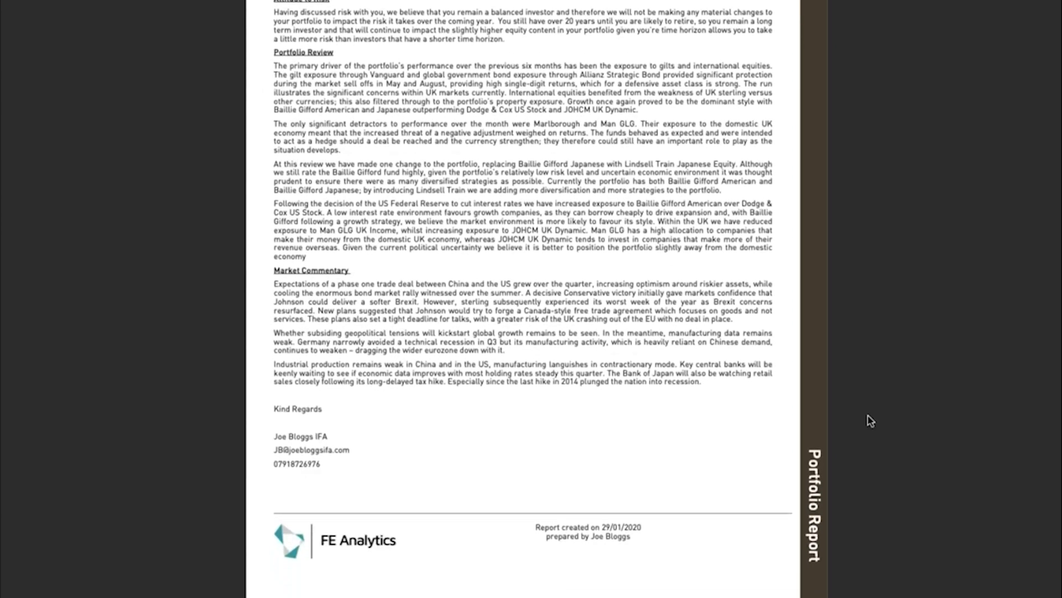
{"action": "scroll", "coordinate": [870, 420], "scroll_direction": "down", "scroll_amount": 10}
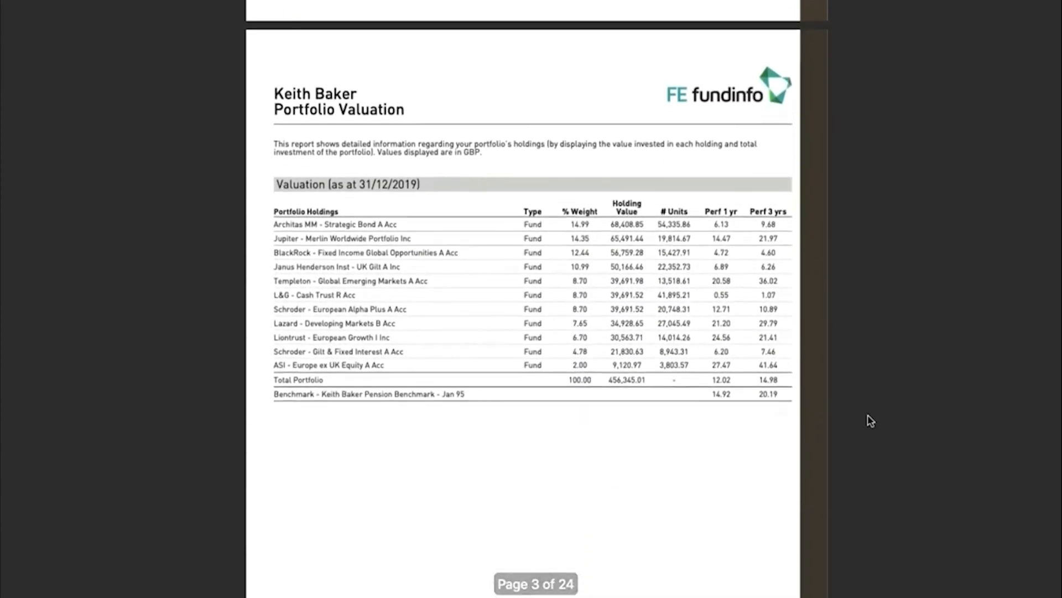
{"action": "scroll", "coordinate": [871, 420], "scroll_direction": "down", "scroll_amount": 10}
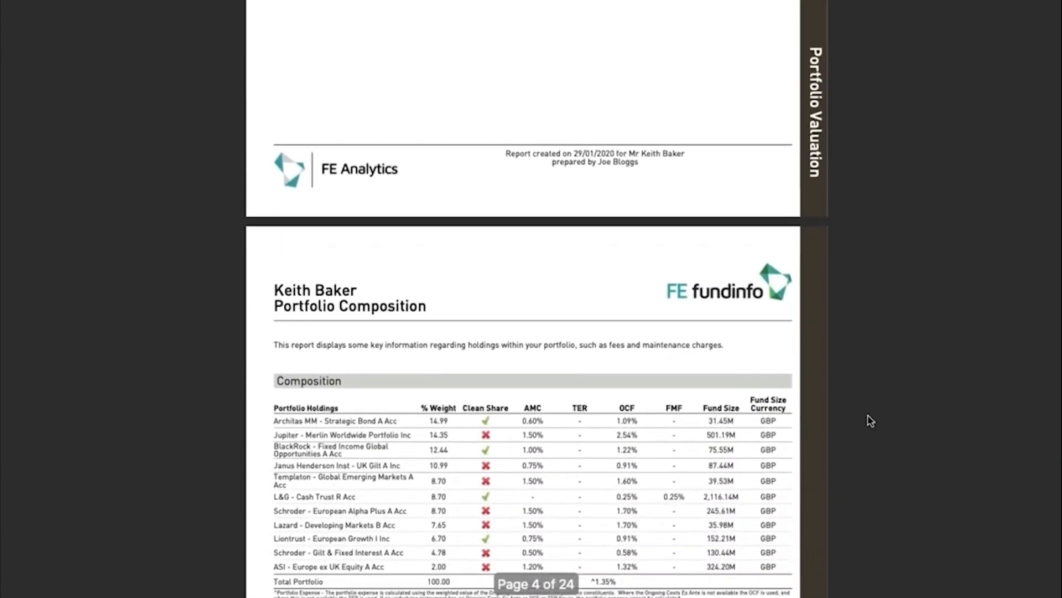
{"action": "scroll", "coordinate": [871, 420], "scroll_direction": "down", "scroll_amount": 10}
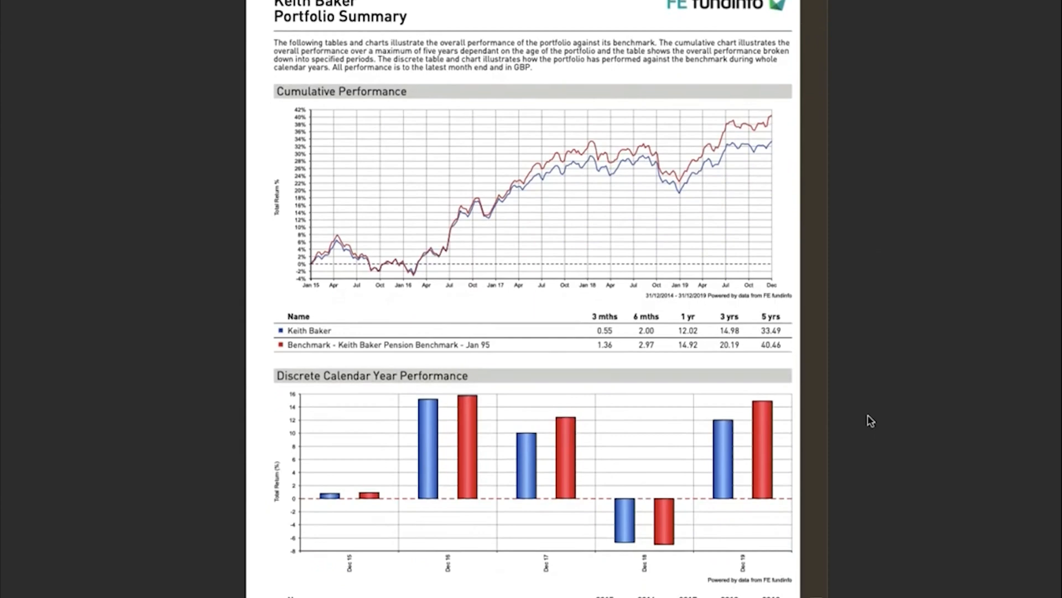
{"action": "scroll", "coordinate": [871, 421], "scroll_direction": "down", "scroll_amount": 10}
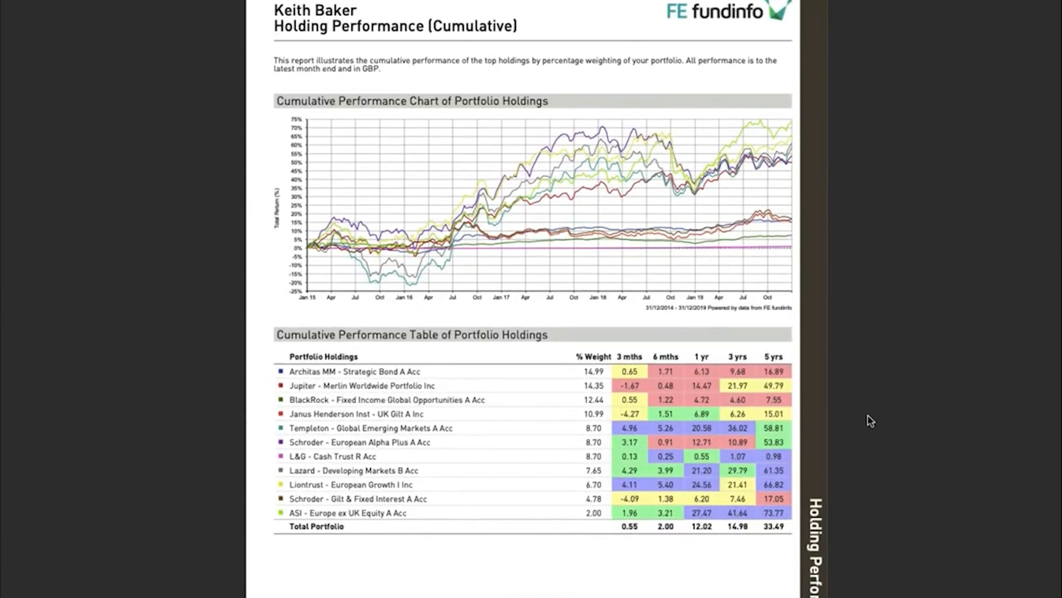
{"action": "scroll", "coordinate": [871, 421], "scroll_direction": "down", "scroll_amount": 10}
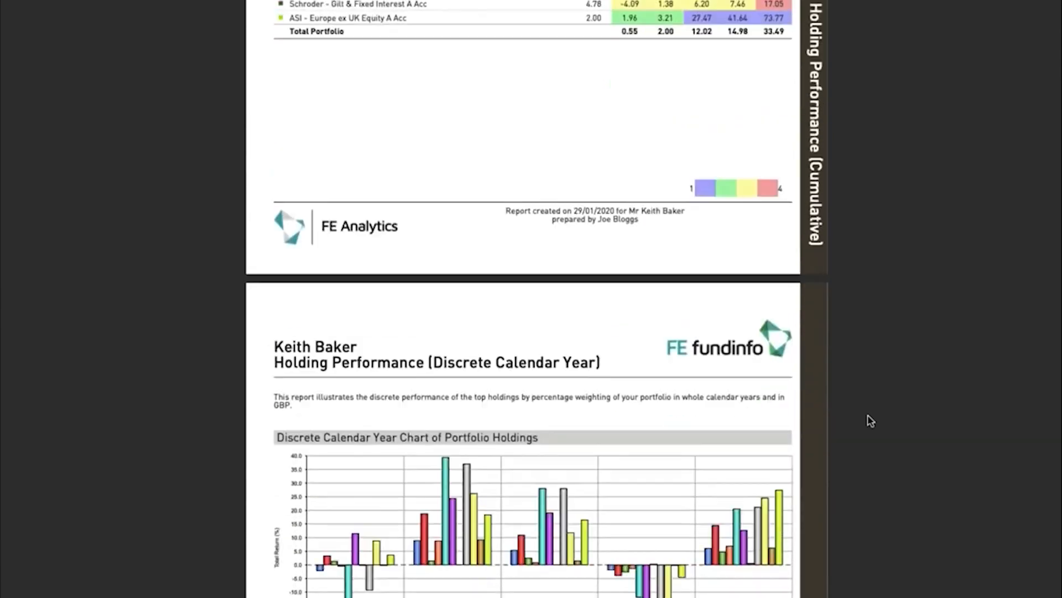
{"action": "scroll", "coordinate": [871, 420], "scroll_direction": "down", "scroll_amount": 10}
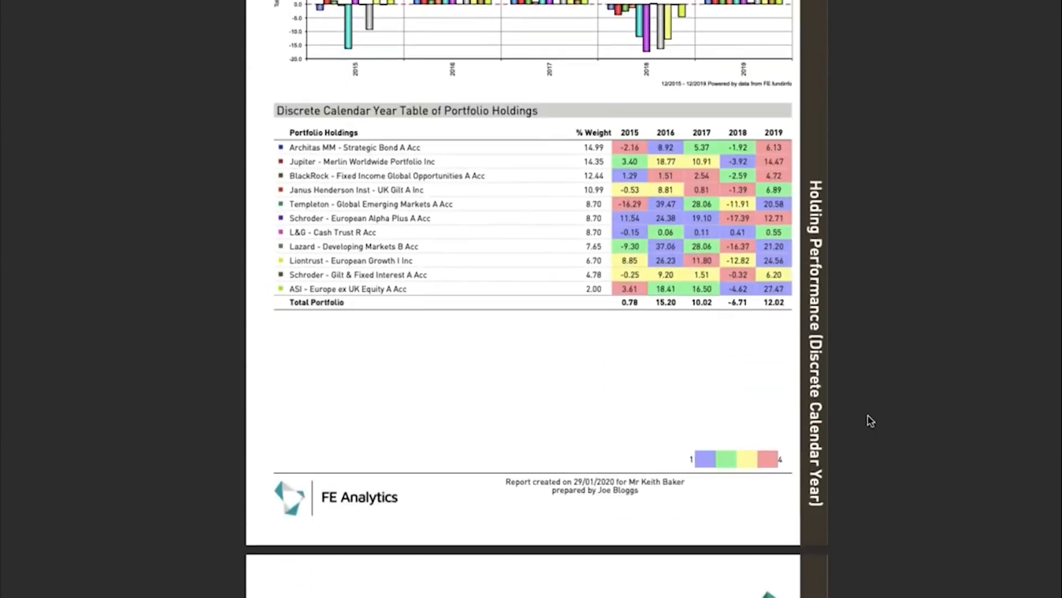
Step: Examine the report's ratings analysis, risk and return, portfolio breakdown, diversification benefit and fund factsheet pages
{"action": "scroll", "coordinate": [870, 420], "scroll_direction": "down", "scroll_amount": 5}
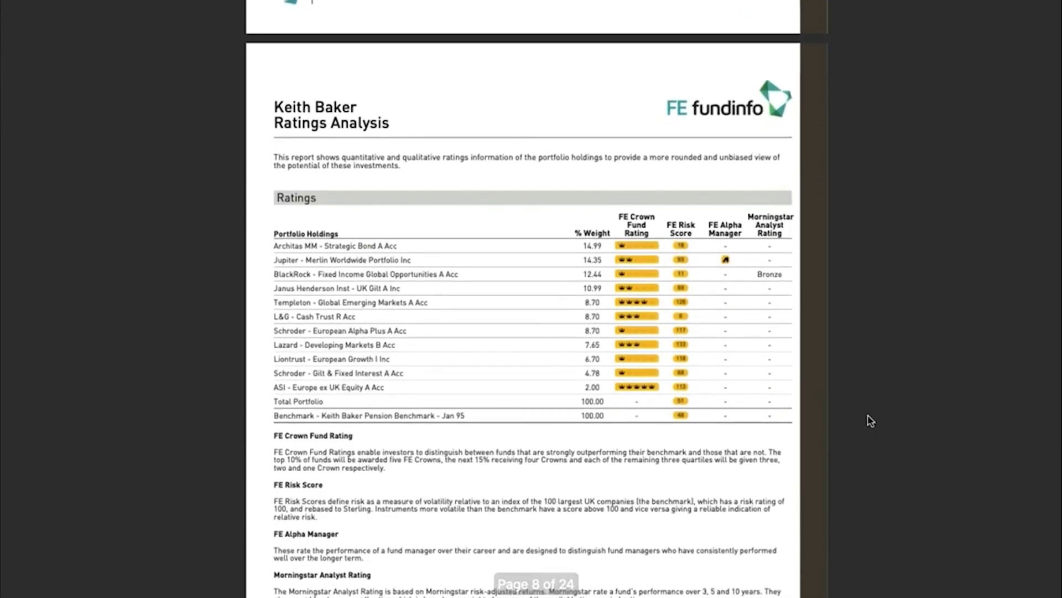
{"action": "scroll", "coordinate": [870, 421], "scroll_direction": "down", "scroll_amount": 10}
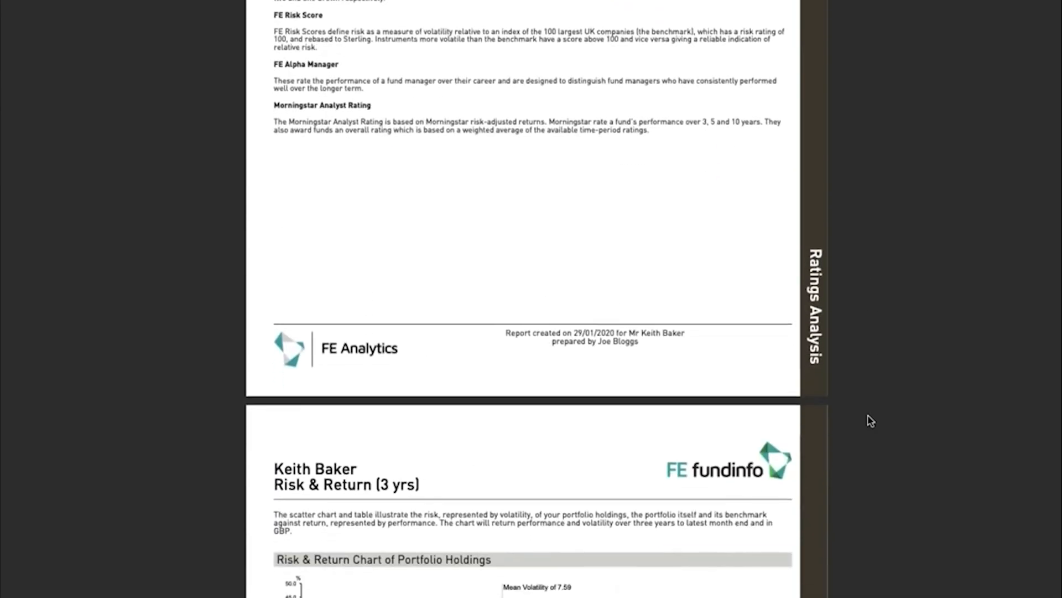
{"action": "scroll", "coordinate": [871, 420], "scroll_direction": "down", "scroll_amount": 2}
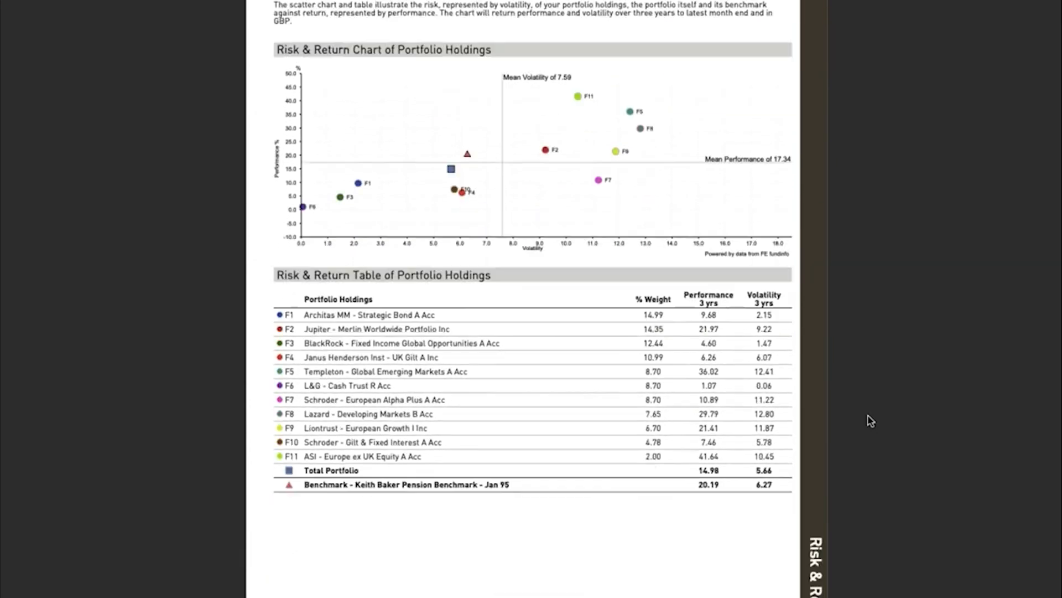
{"action": "scroll", "coordinate": [871, 421], "scroll_direction": "down", "scroll_amount": 10}
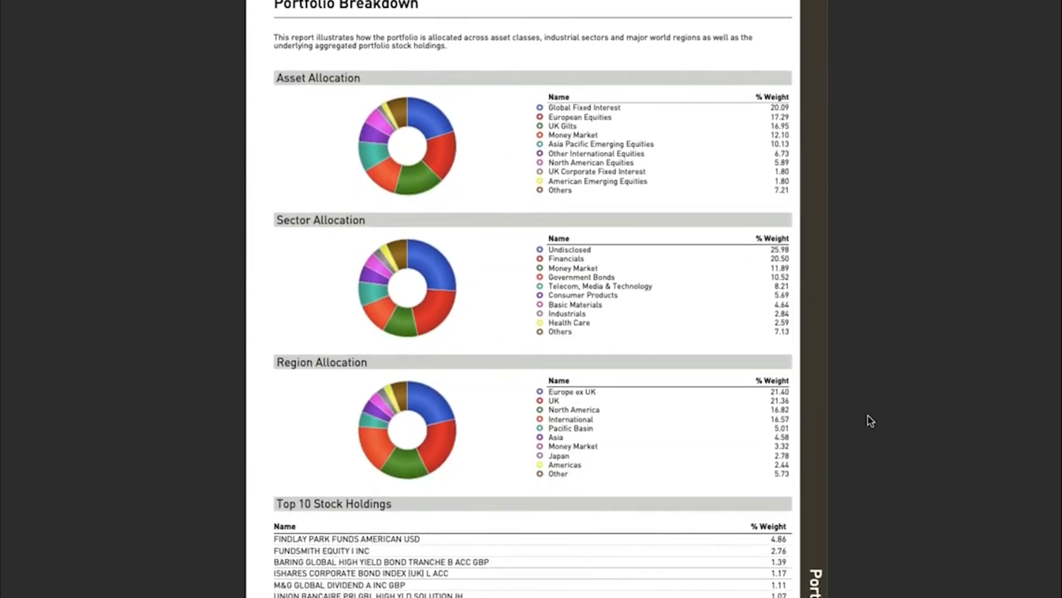
{"action": "scroll", "coordinate": [870, 421], "scroll_direction": "down", "scroll_amount": 8}
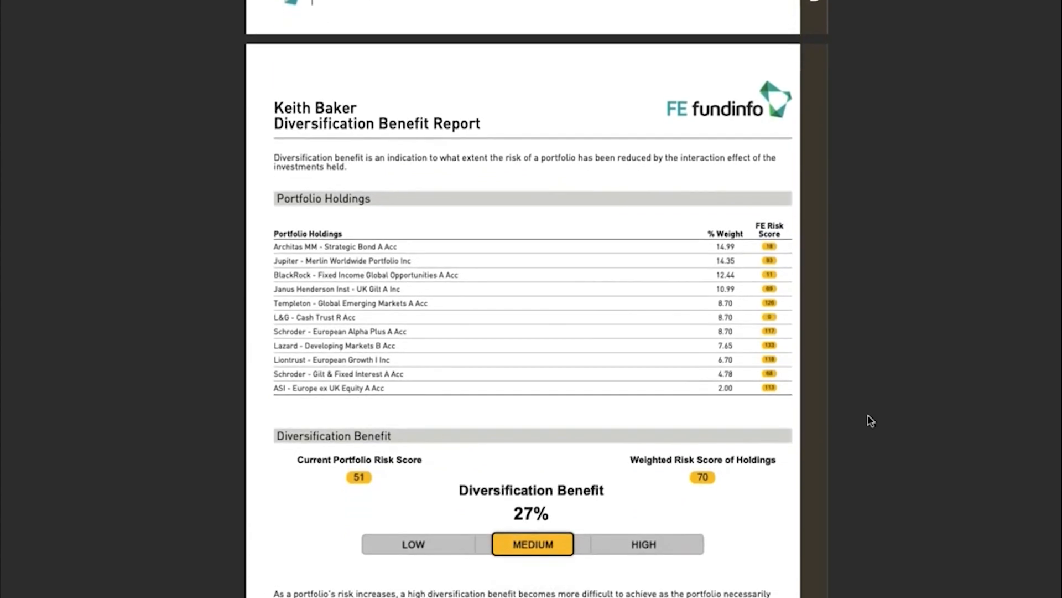
{"action": "scroll", "coordinate": [870, 421], "scroll_direction": "down", "scroll_amount": 15}
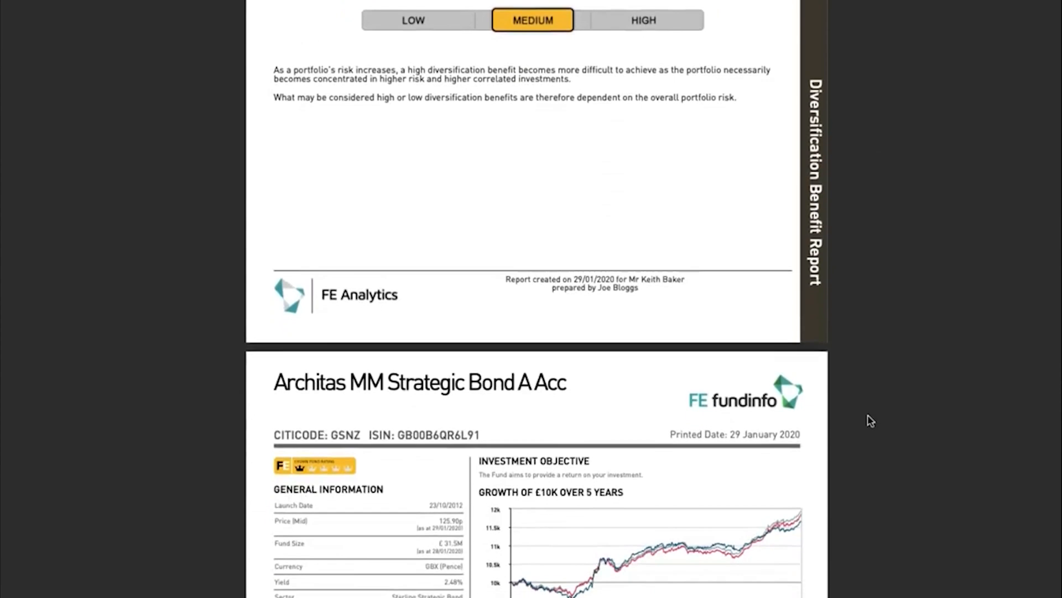
{"action": "scroll", "coordinate": [871, 420], "scroll_direction": "down", "scroll_amount": 20}
{"action": "scroll", "coordinate": [870, 421], "scroll_direction": "down", "scroll_amount": 20}
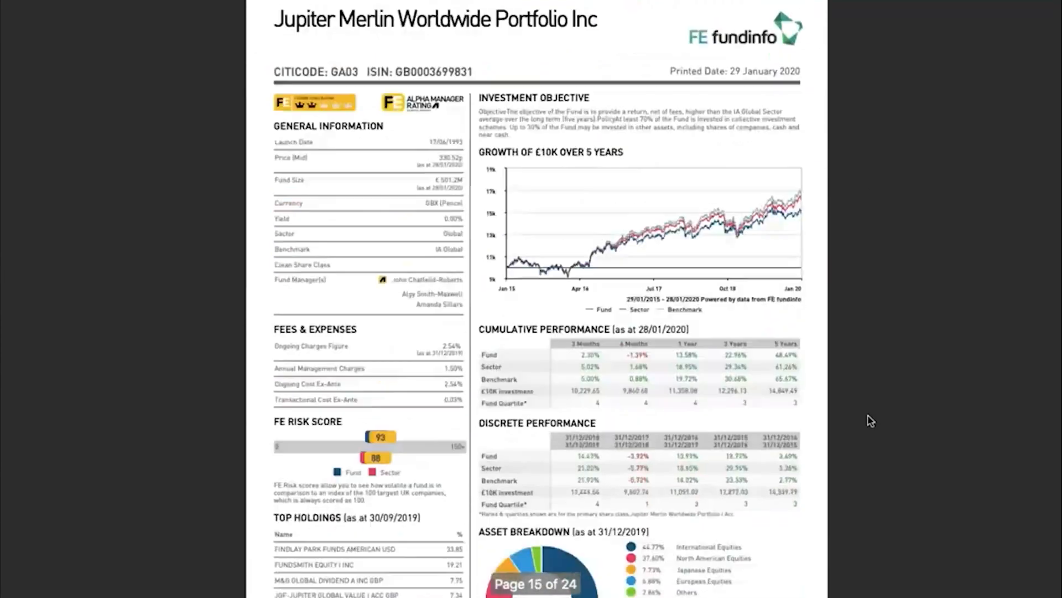
{"action": "scroll", "coordinate": [870, 420], "scroll_direction": "down", "scroll_amount": 20}
{"action": "scroll", "coordinate": [871, 420], "scroll_direction": "up", "scroll_amount": 12}
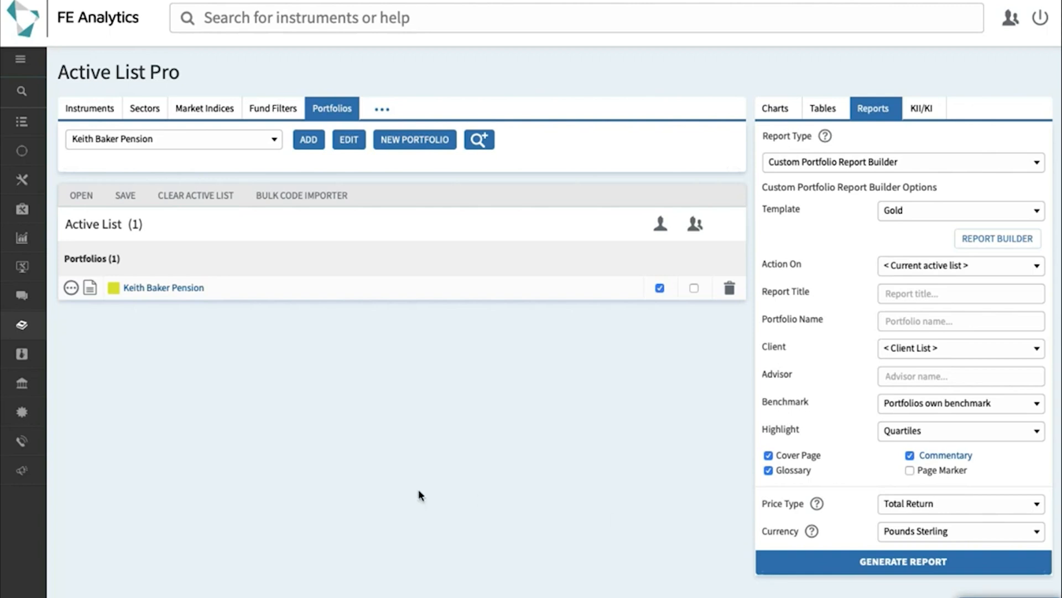
Step: Locate the Contact Us entry in the main navigation
{"action": "mouse_move", "coordinate": [28, 441]}
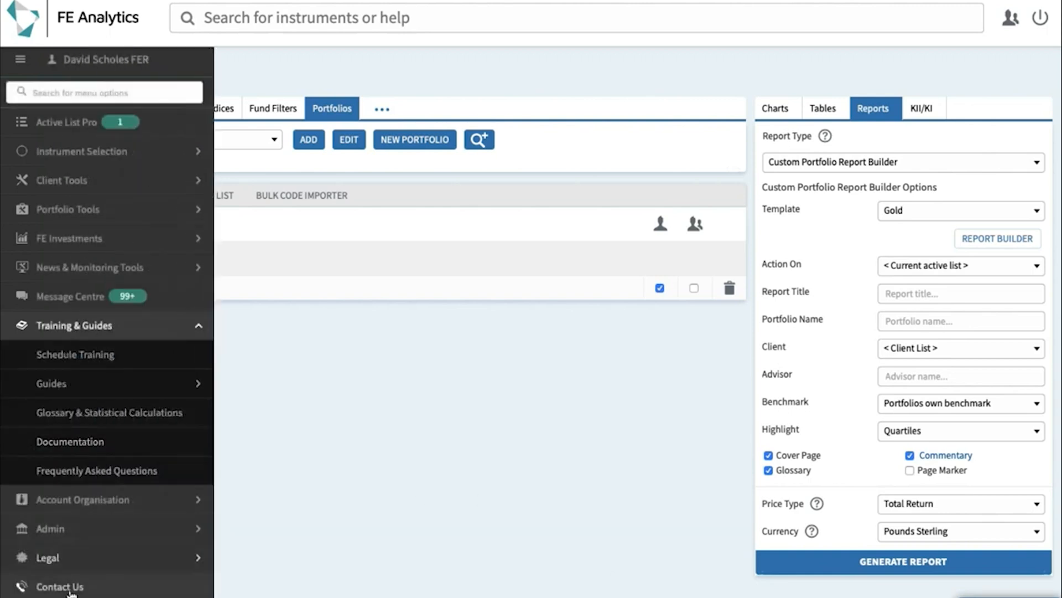